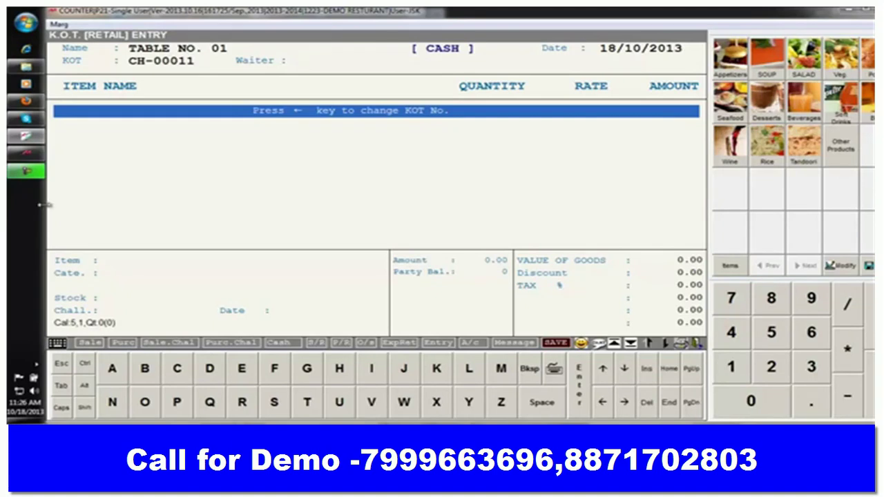
- Add one Aloo Dhanya Tikki at 100.00 from the Appetizers category to the Table No. 01 order
left_click(26, 172)
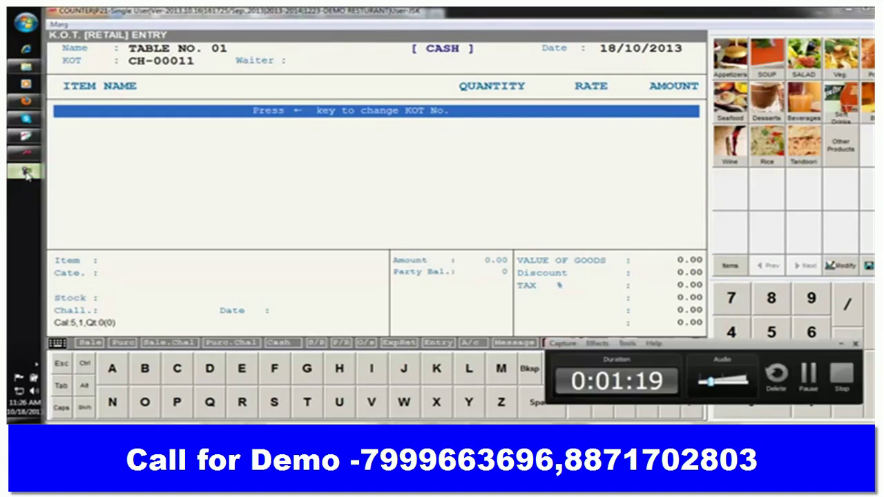
left_click(808, 375)
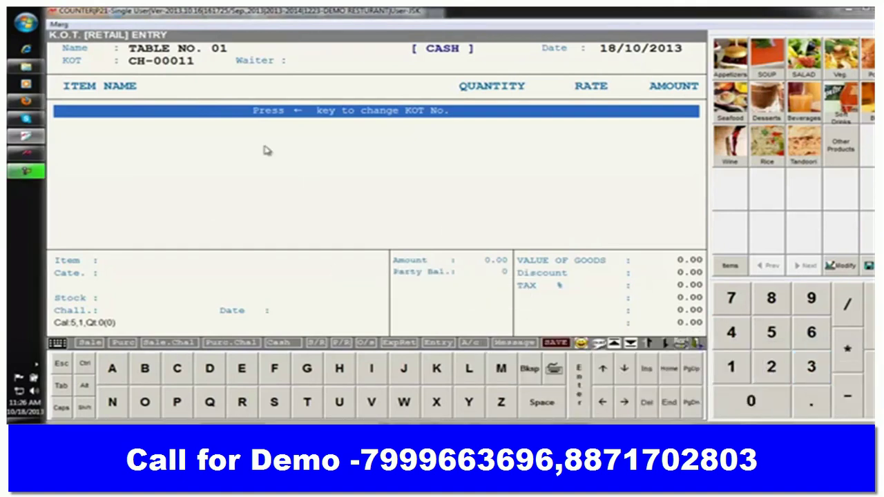
key("Return")
key("Escape")
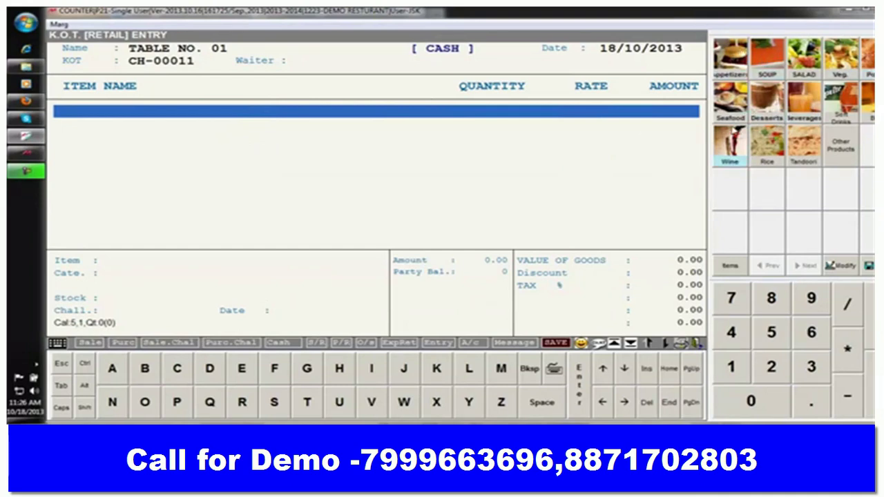
left_click(729, 267)
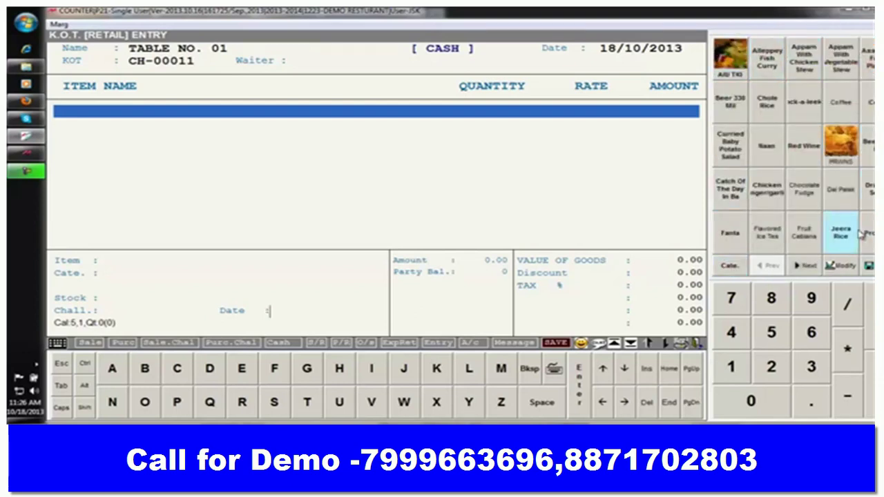
left_click(730, 266)
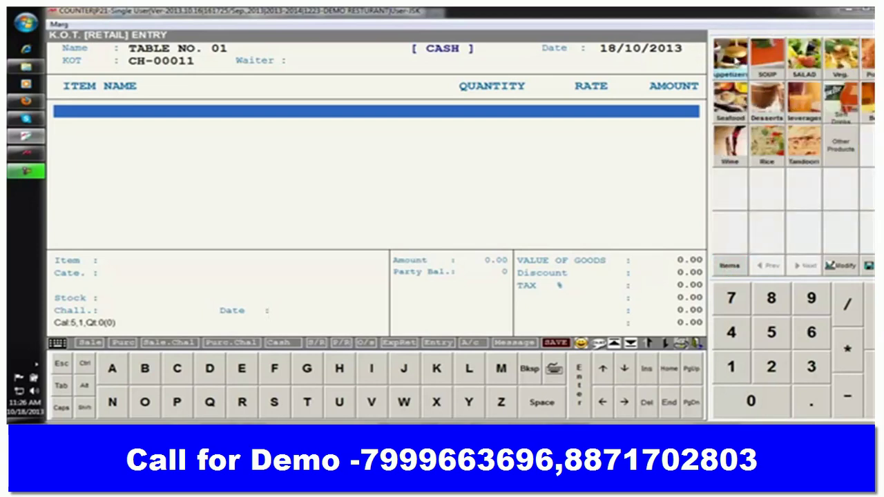
left_click(735, 61)
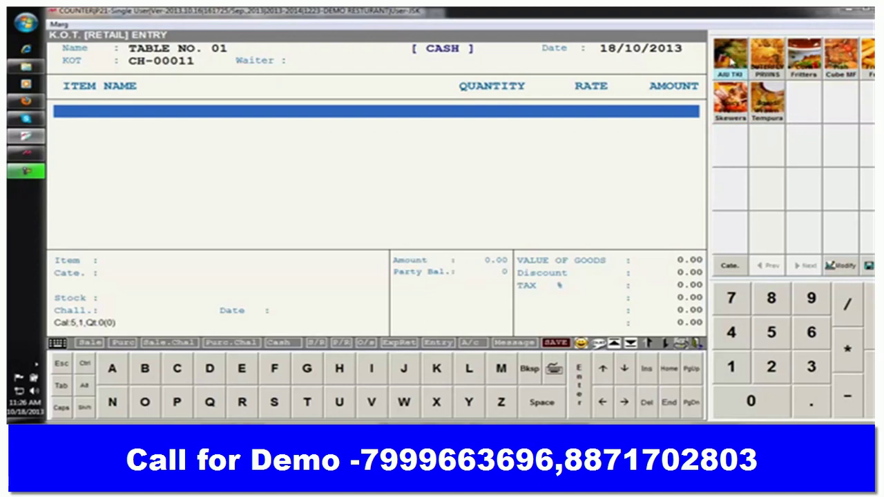
left_click(732, 61)
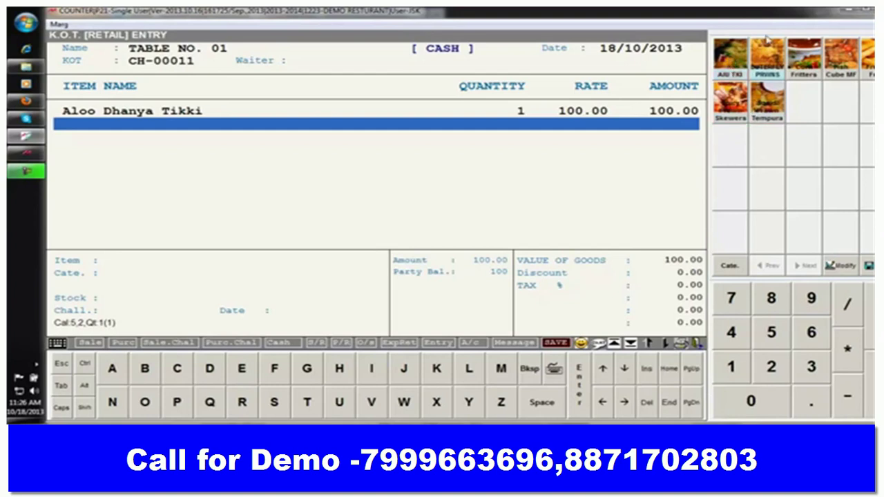
- Add a second Aloo Dhanya Tikki, confirm the repeat, and open row 1's preparation details
left_click(733, 60)
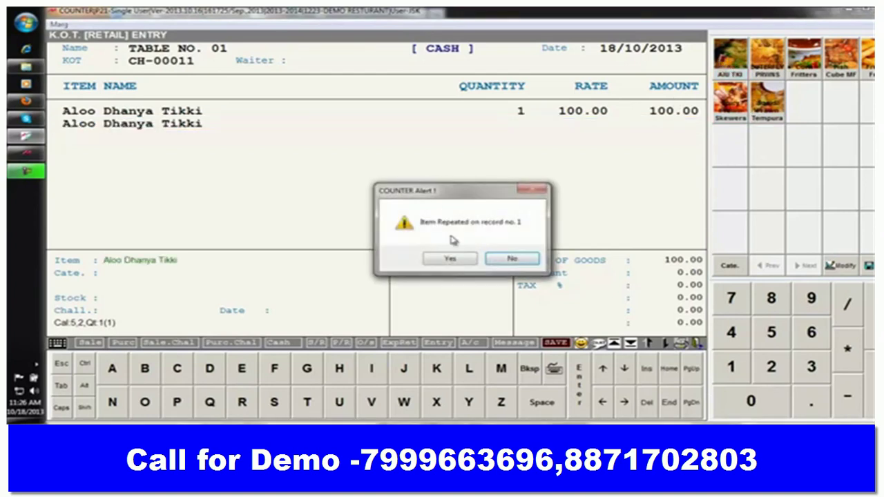
left_click(450, 258)
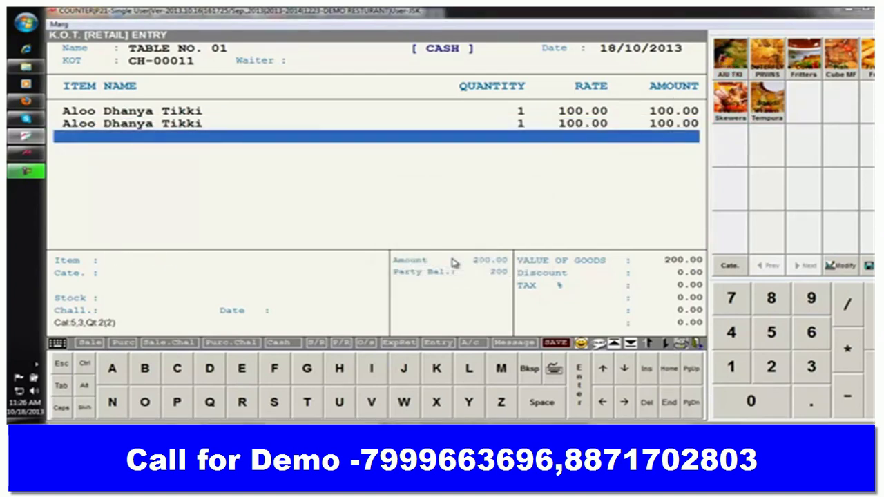
key("Up")
key("Up")
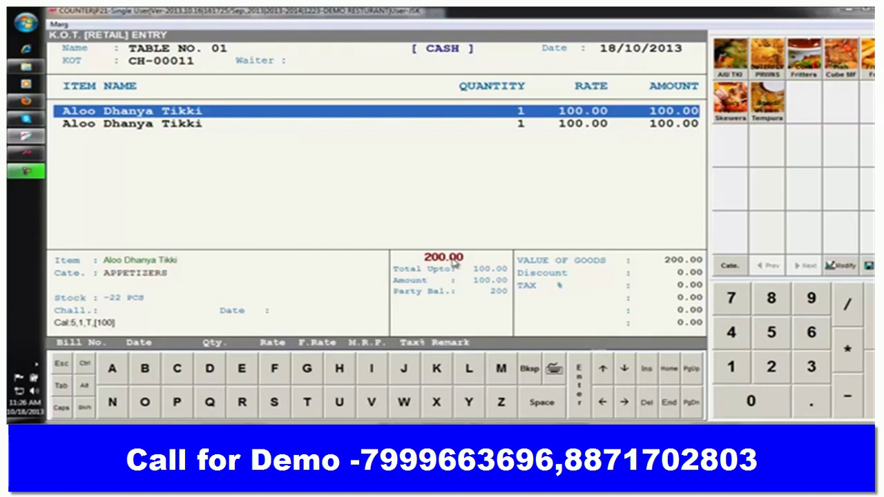
key("Return")
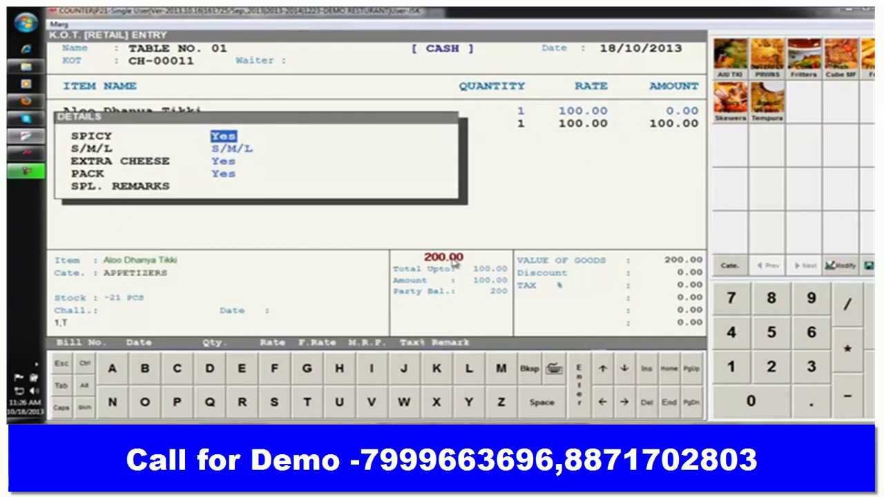
- Set Spicy to No on the first Tikki, keeping size, extra cheese and packing, and commit both rows
key("n")
key("Return")
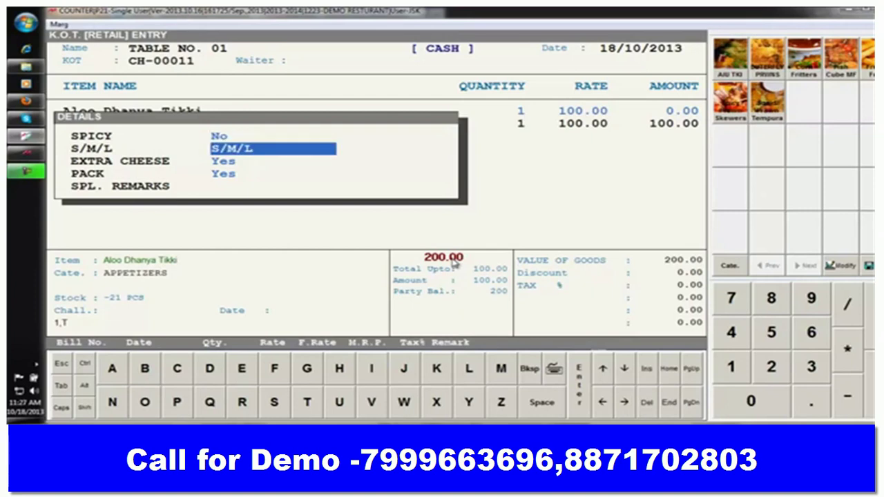
key("Return")
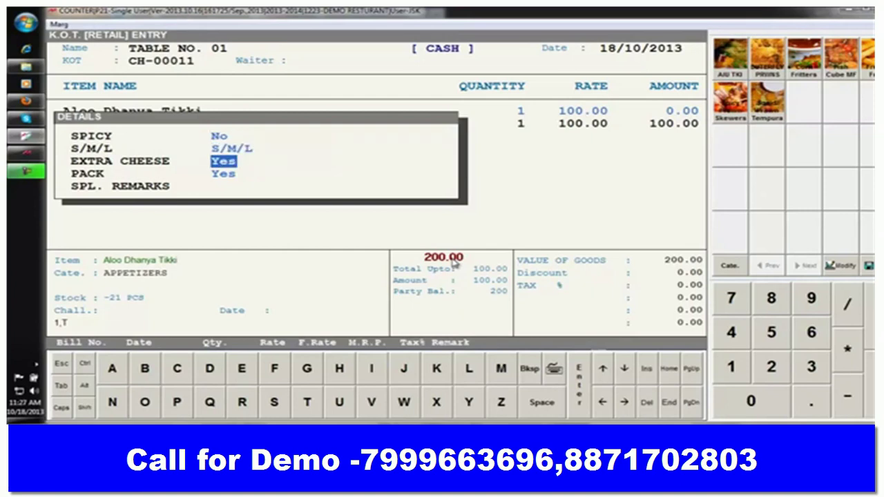
key("Return")
key("Return")
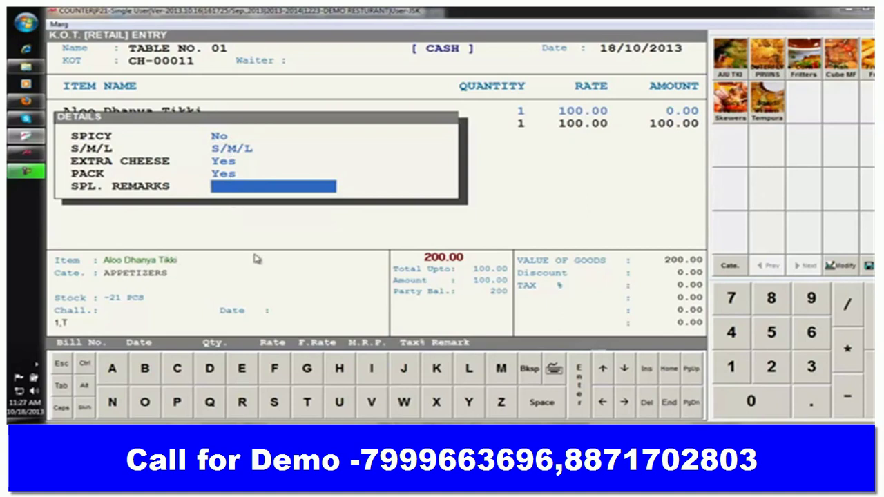
key("Return")
key("Return")
key("Return")
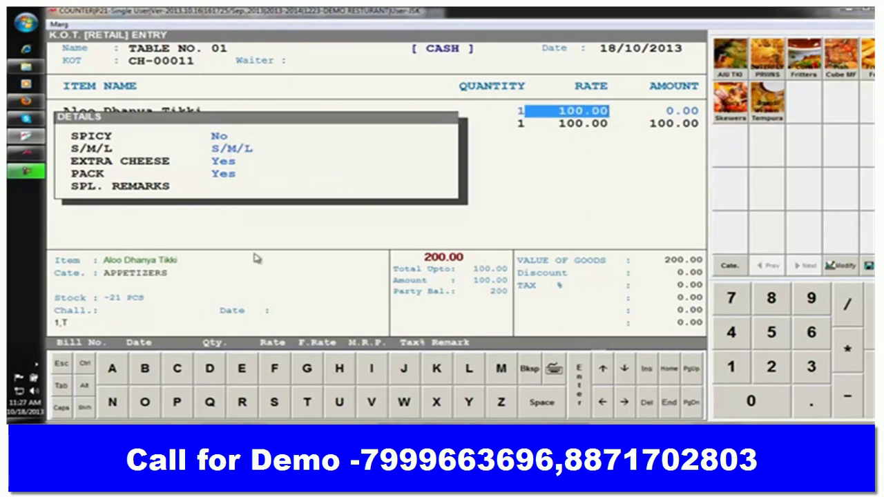
key("Return")
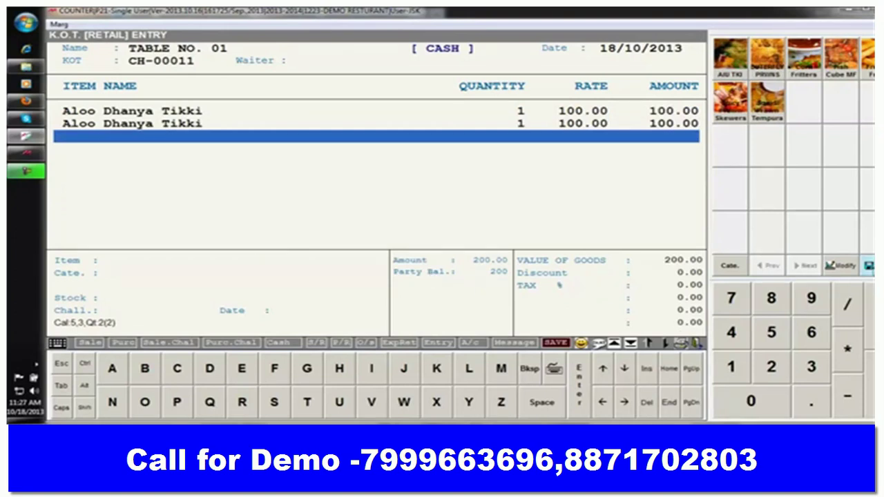
- Finish the Table No. 01 KOT and save it with the 200.00 total and zero balance
key("Escape")
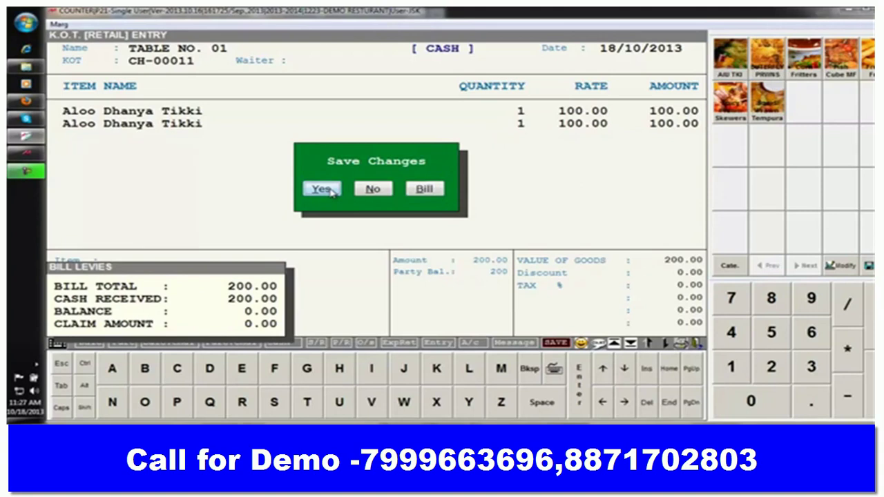
left_click(330, 192)
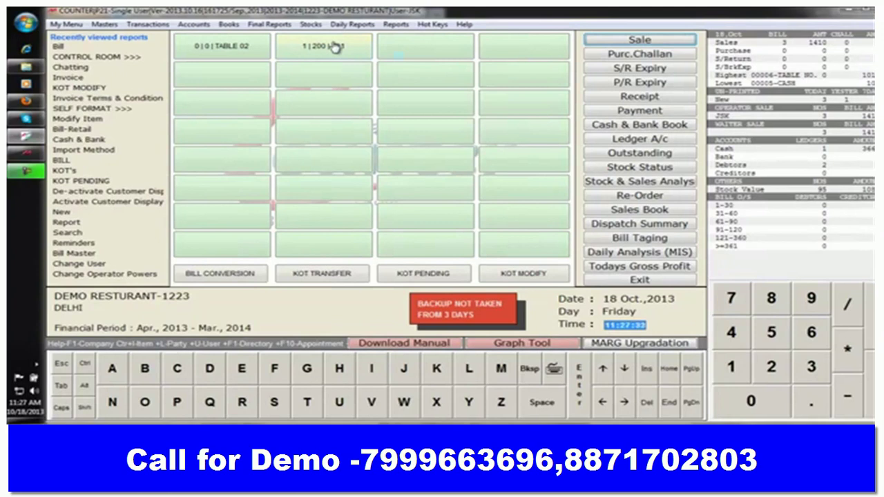
- Open Transactions > Pendings > KOT's to list pending order CH-00011 for Table No. 01
left_click(409, 279)
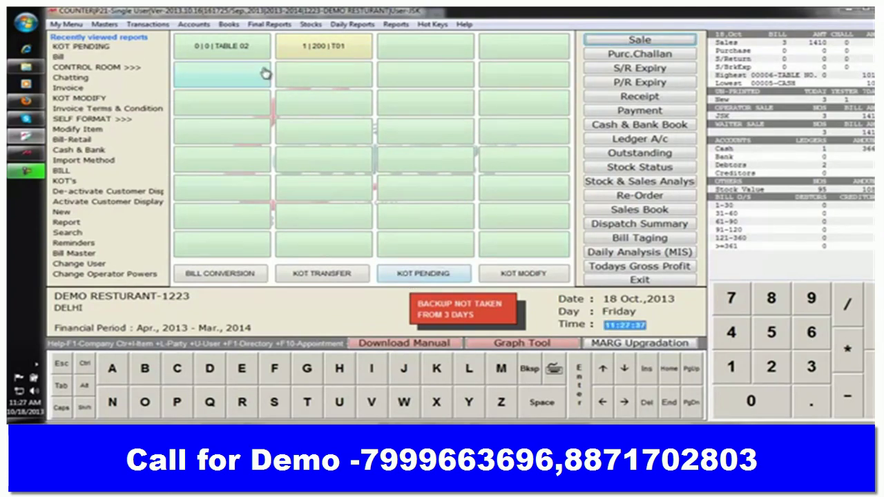
left_click(113, 26)
mouse_move(147, 25)
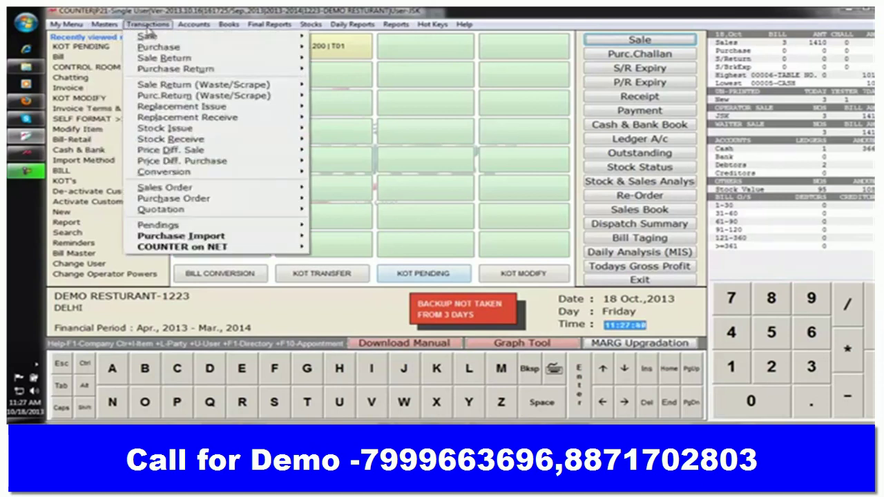
mouse_move(301, 228)
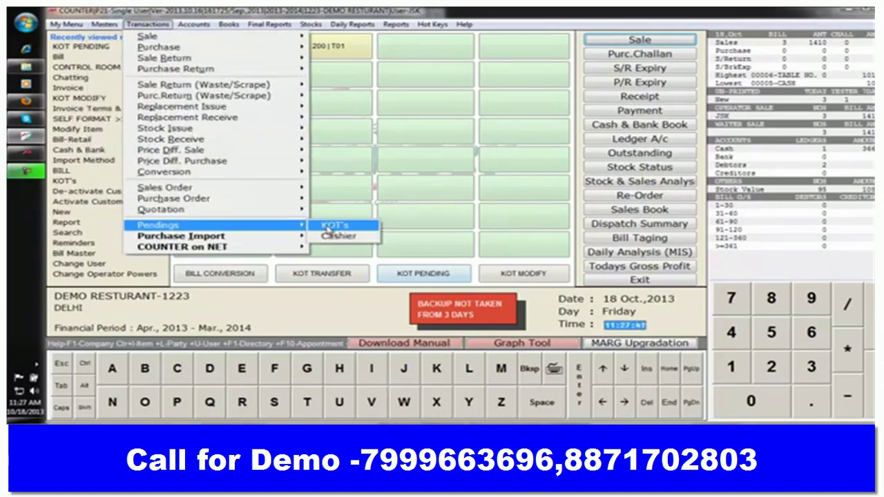
left_click(329, 227)
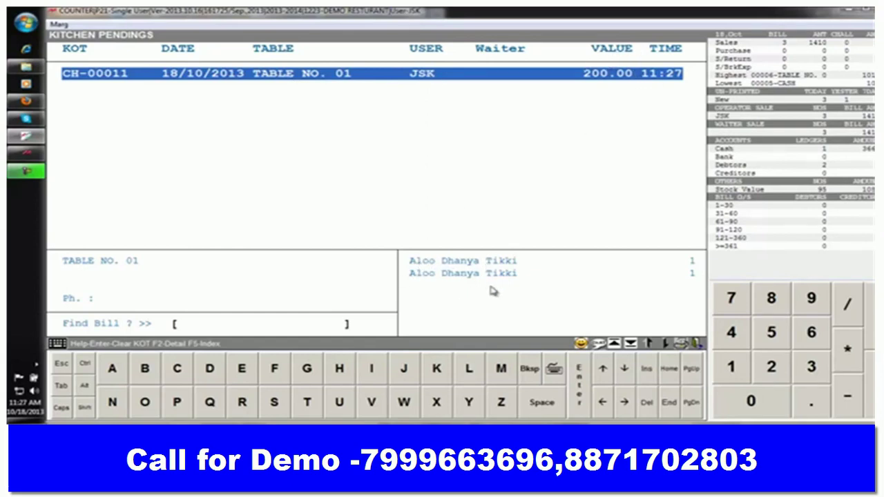
- Clear kitchen order CH-00011 from the pendings list and open a blank Sale Entry via Bill Conversion
key("Return")
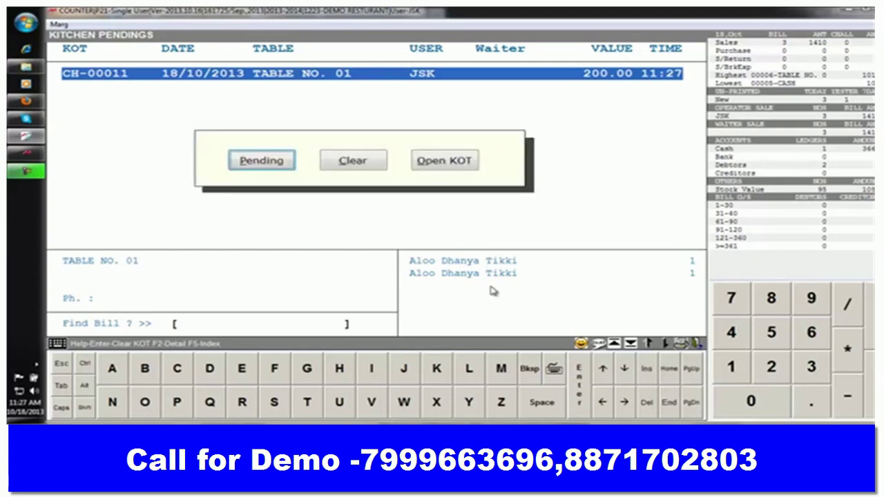
key("Right")
key("Right")
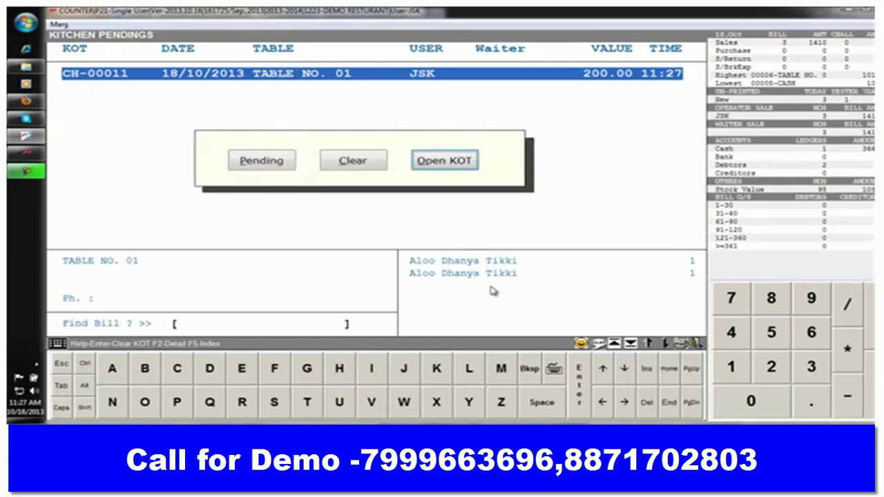
key("Left")
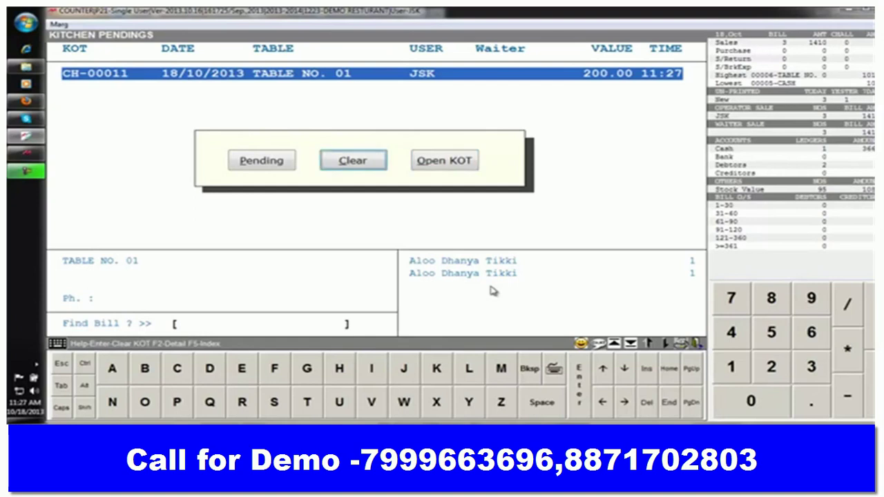
key("Left")
key("Right")
key("Return")
key("Return")
key("Return")
key("Return")
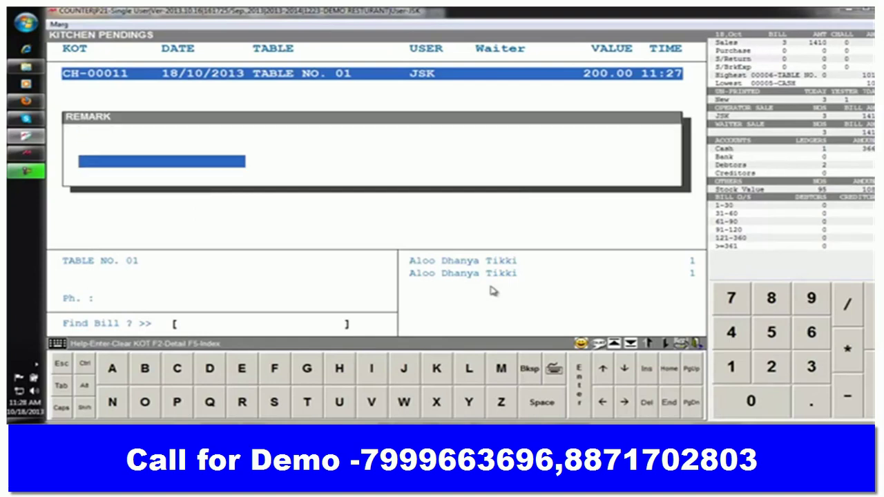
key("Return")
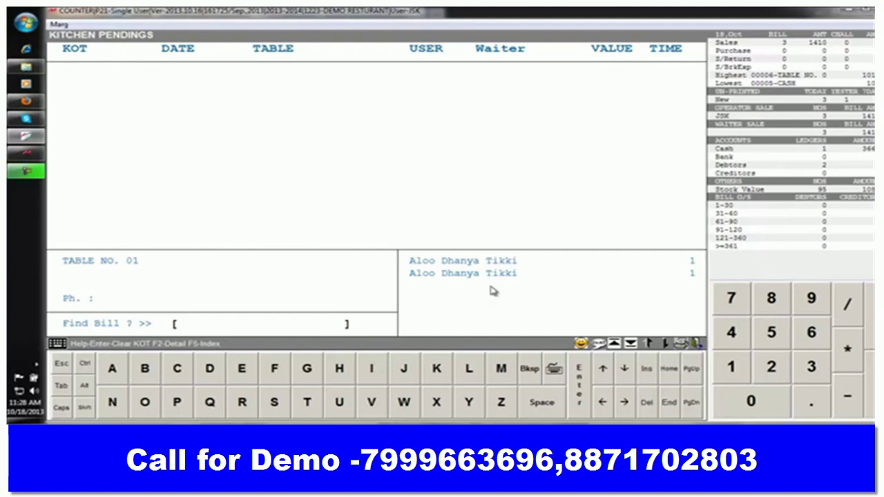
key("Escape")
left_click(257, 281)
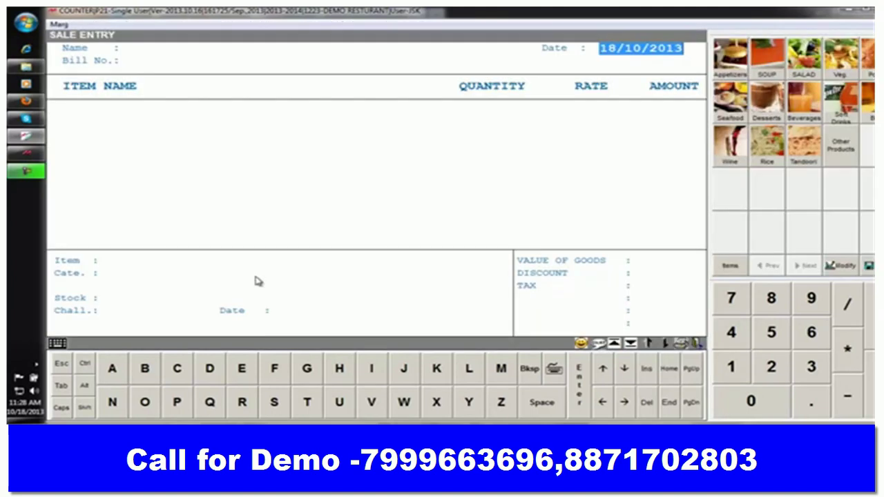
- Start a Bill Conversion with TABLE NO. 01 as the billing party
key("Escape")
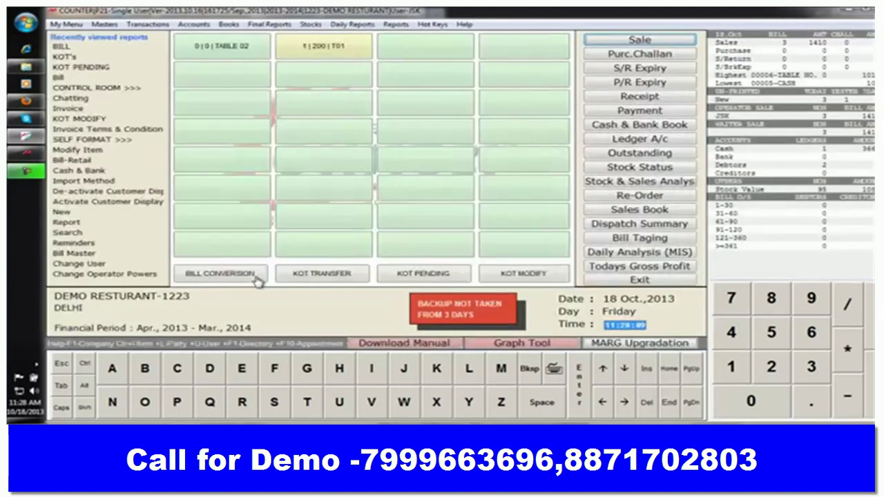
left_click(230, 276)
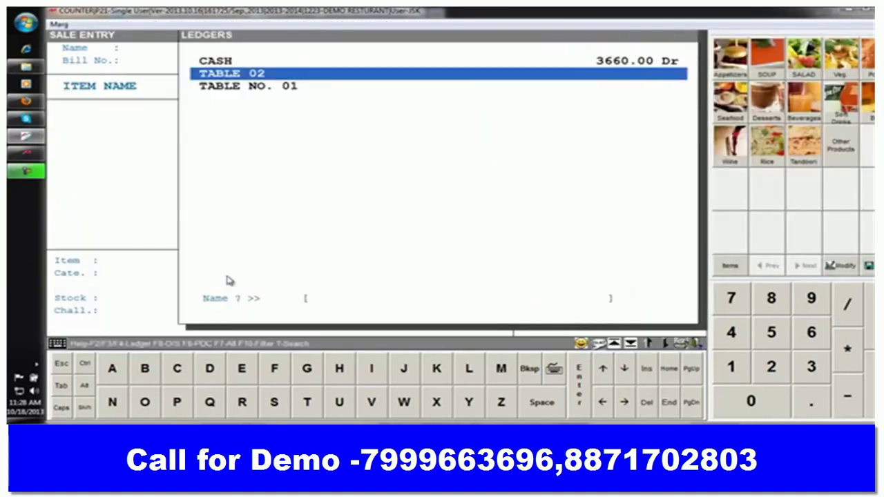
key("Down")
key("Up")
key("Return")
key("Return")
key("Left")
key("Down")
key("Return")
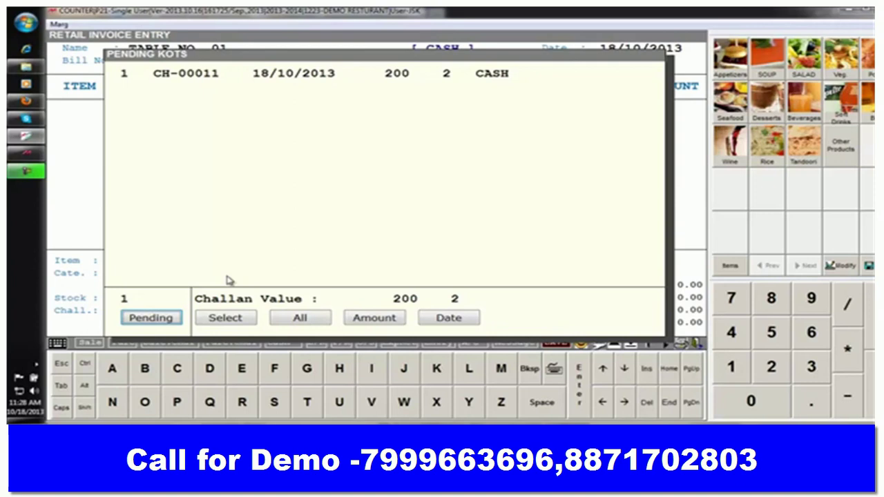
- Select pending challan CH-00011 and load its two Aloo Dhanya Tikki lines into invoice 00008
key("Tab")
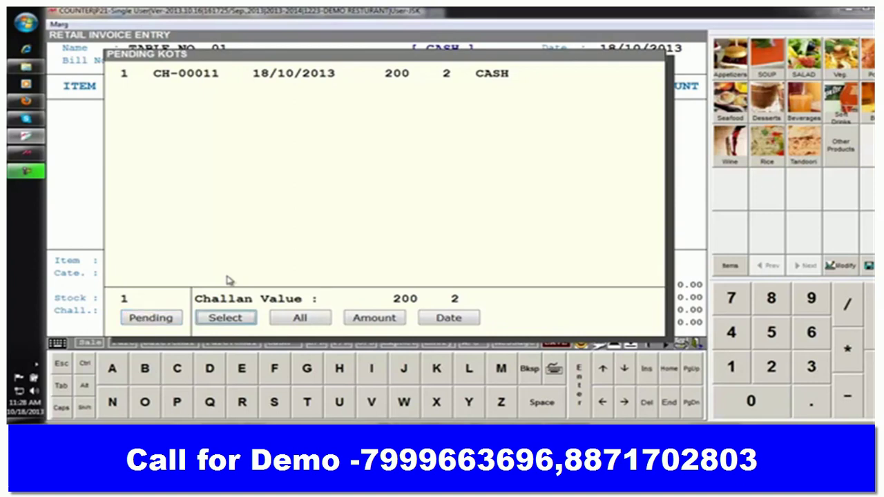
key("Return")
key("space")
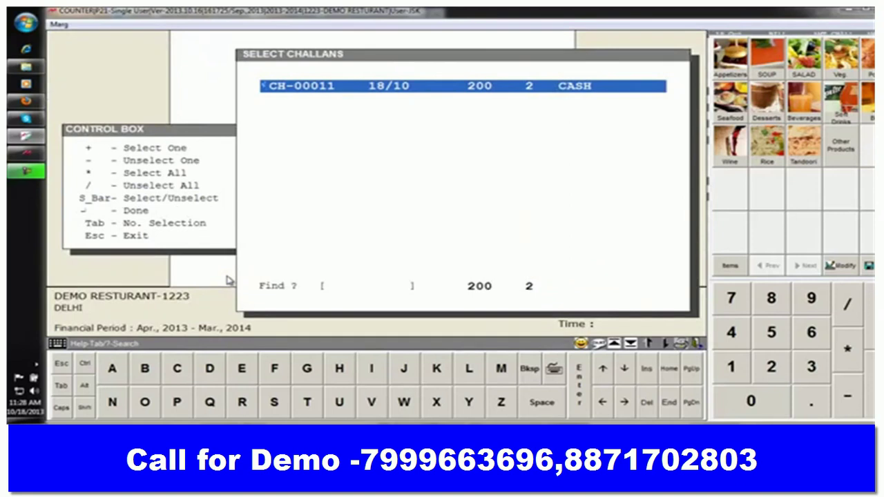
key("Return")
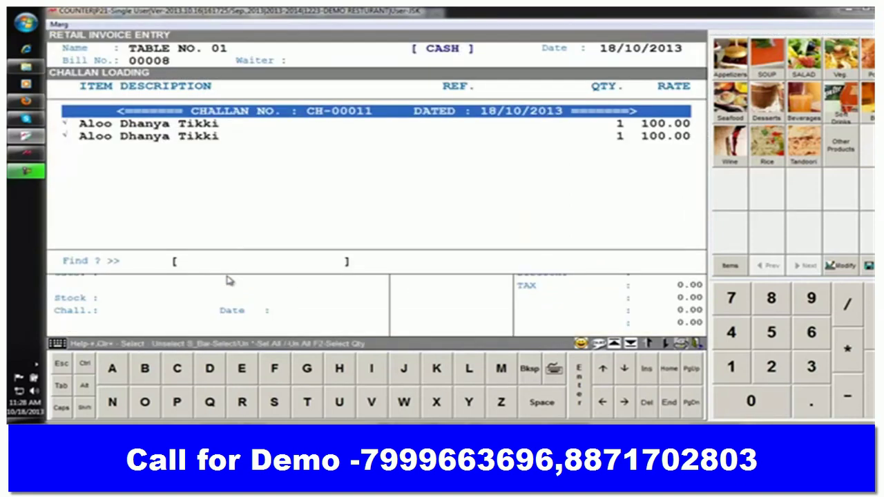
key("Return")
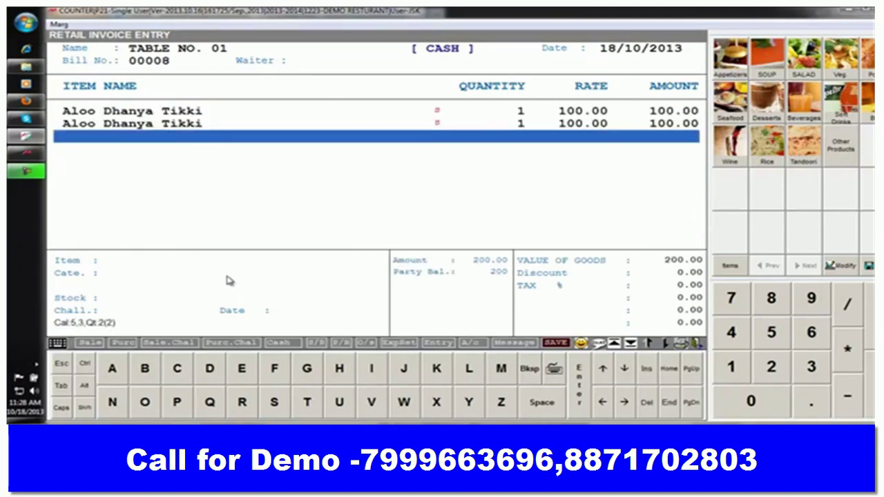
- Save bill 00008, print 1 copy to preview the 200.00 note, and return to the main menu
left_click(869, 265)
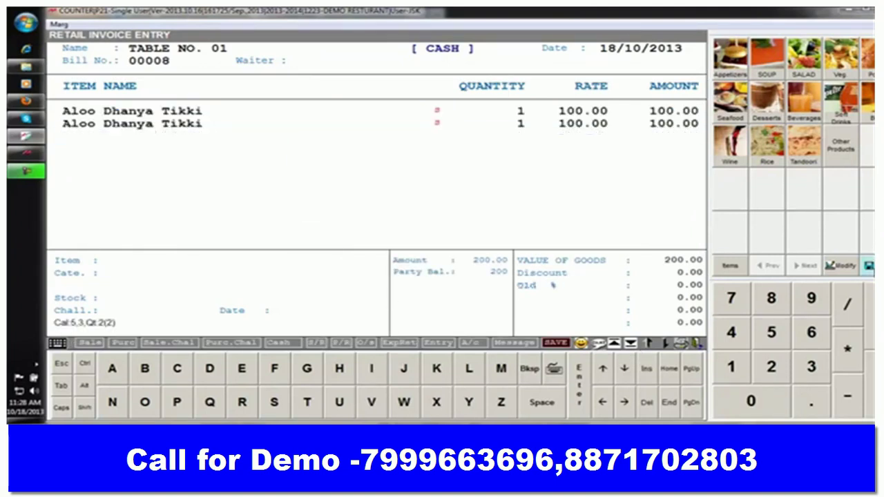
key("Return")
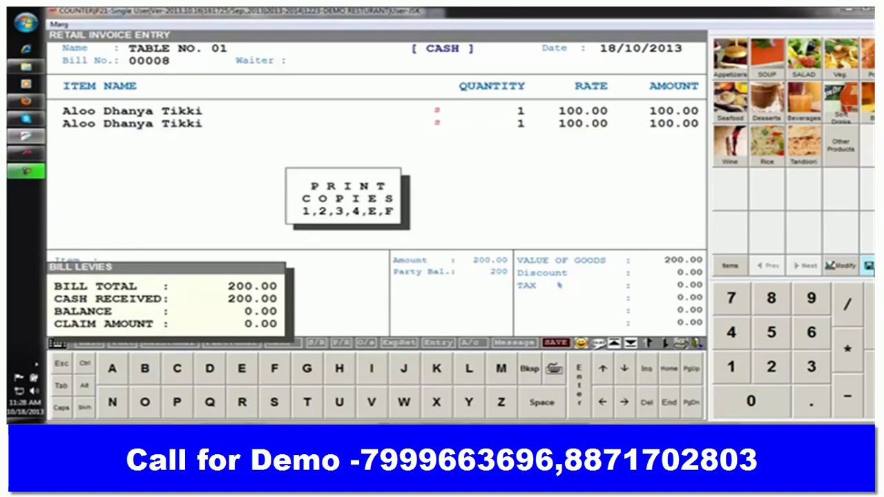
key("1")
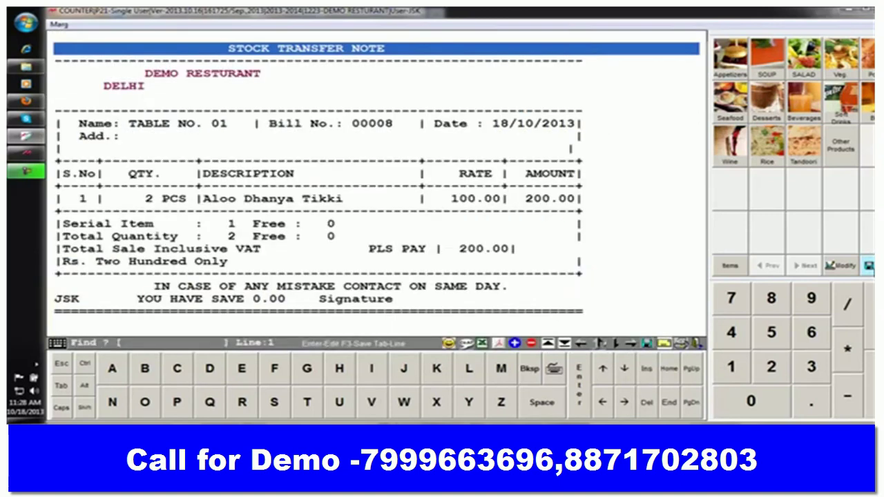
key("Down")
key("Down")
key("Down")
key("Down")
key("Down")
key("Down")
key("Down")
key("Down")
key("Down")
key("Down")
key("Down")
key("Down")
key("Down")
key("Down")
key("Down")
key("Down")
key("Down")
key("Down")
key("Down")
key("Down")
key("Down")
key("Down")
key("Up")
key("Up")
key("Up")
key("Up")
key("Up")
key("Up")
key("Up")
key("Up")
key("Up")
key("Up")
key("Up")
key("Up")
key("Up")
key("Up")
key("Up")
key("Up")
key("Up")
key("Up")
key("Up")
key("Up")
key("Up")
key("Up")
key("Up")
key("Up")
key("Escape")
key("Escape")
key("Escape")
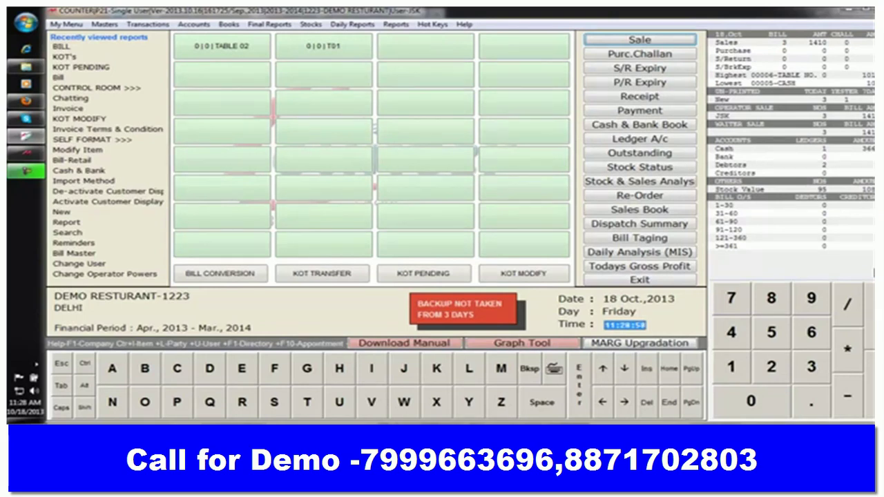
- Open Sale > Bill-Retail for bill 00009 and enter the customer's mobile number, accepting the filled name, address and remark
left_click(104, 24)
mouse_move(147, 24)
mouse_move(231, 40)
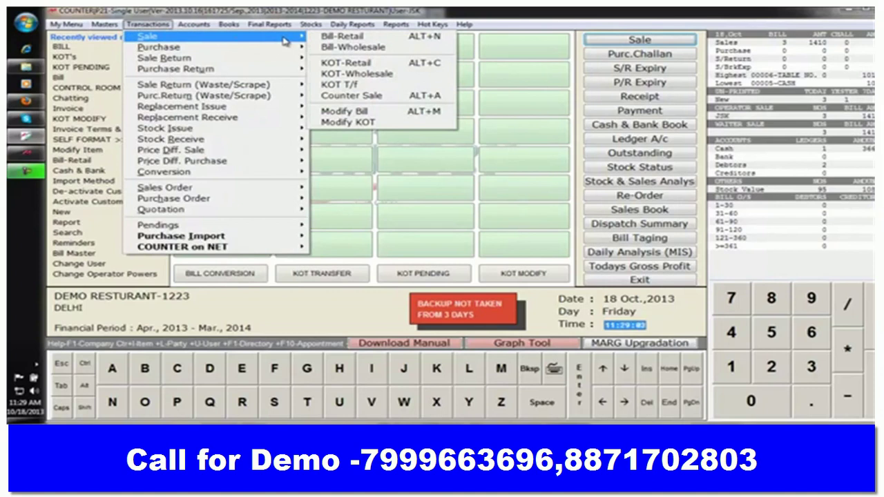
left_click(351, 39)
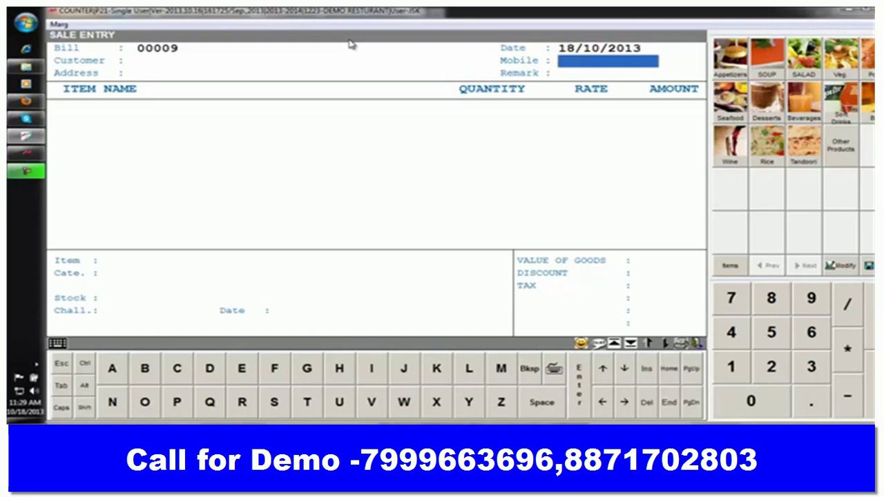
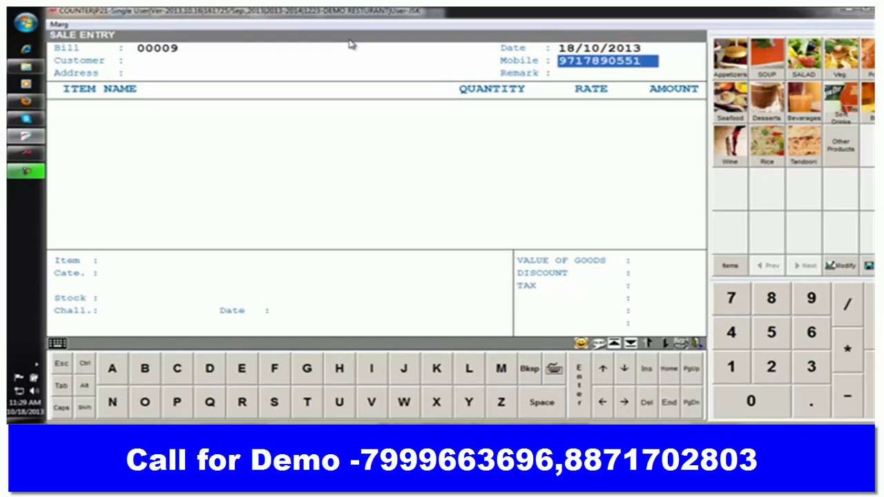
key("Return")
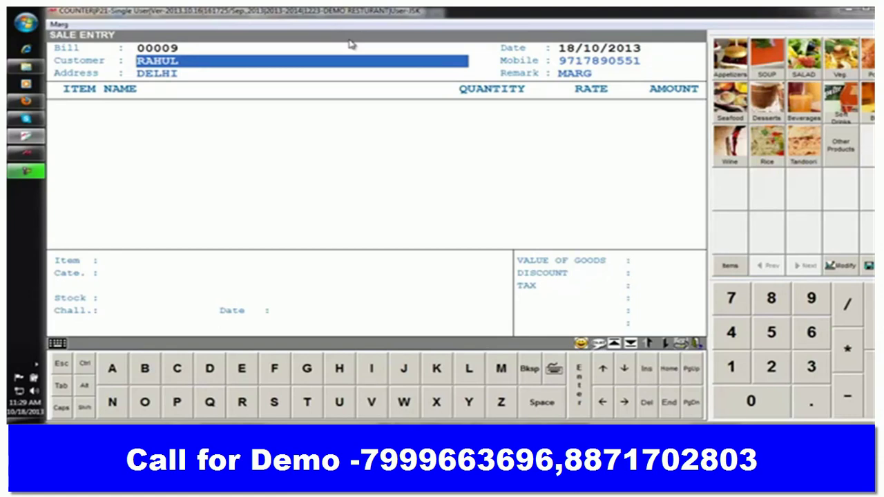
key("Return")
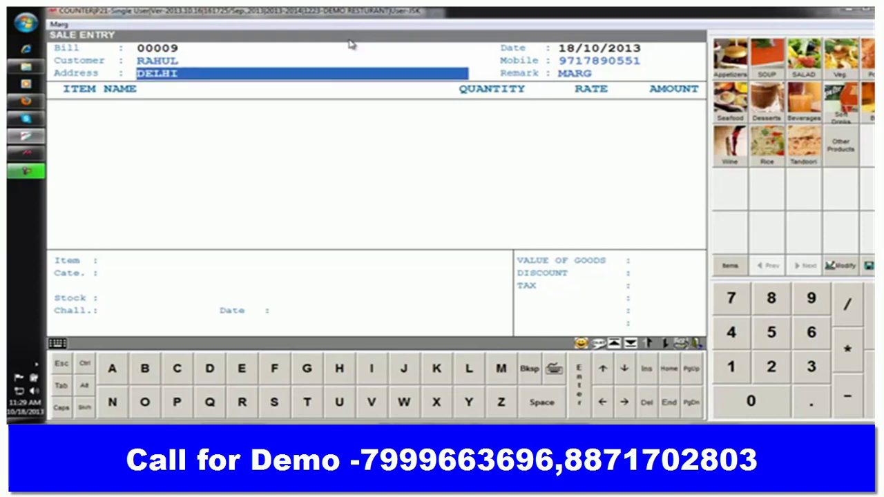
key("Return")
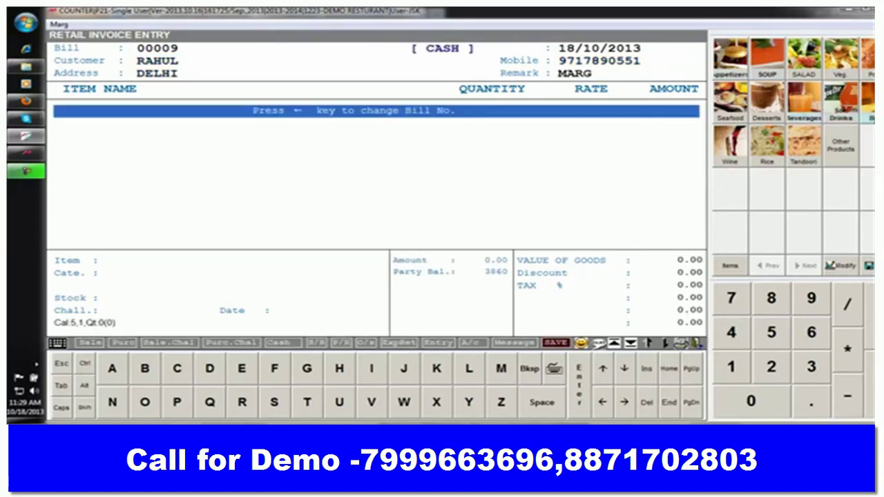
- Add one Gulab Jamun at 50.00 from Desserts and save bill 00009 without printing
left_click(763, 107)
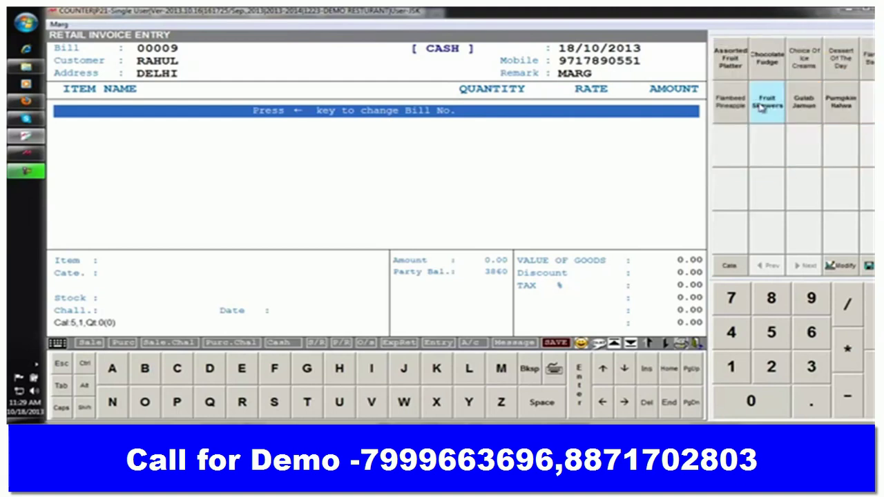
left_click(806, 104)
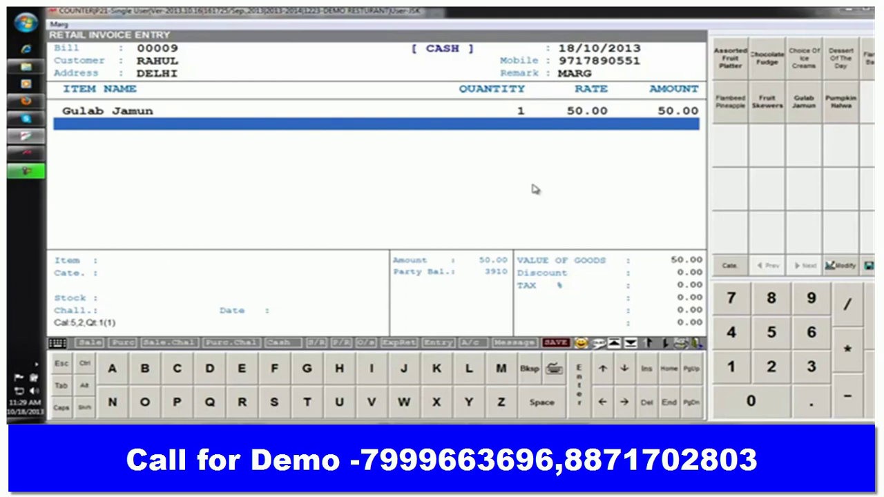
left_click(869, 266)
key("Return")
key("Escape")
key("Escape")
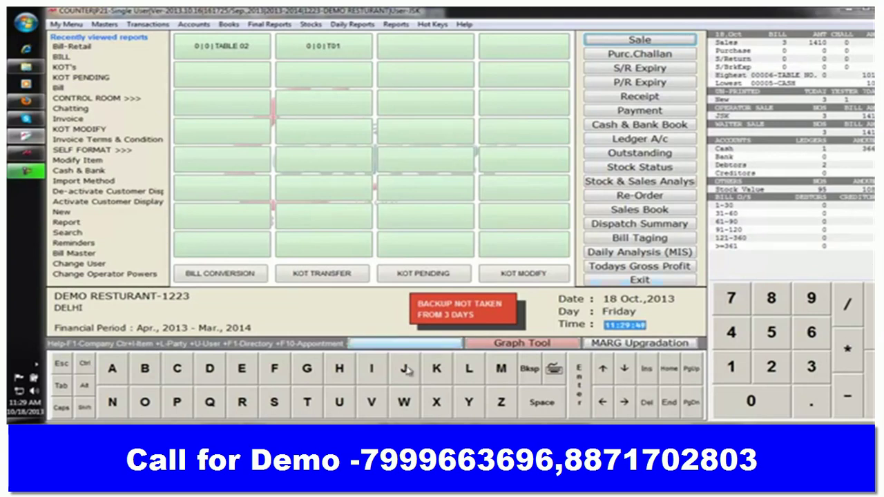
- Try a KOT transfer between tables, which finds no records, and cancel it
left_click(313, 279)
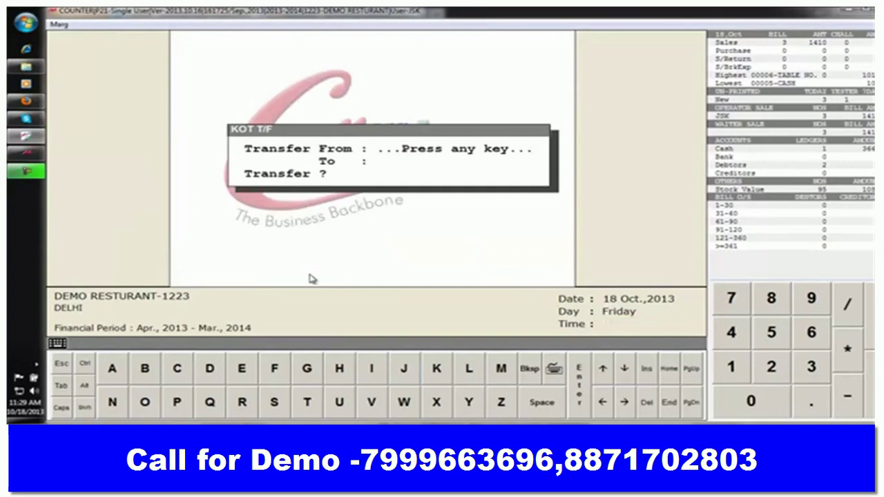
key("Return")
key("Escape")
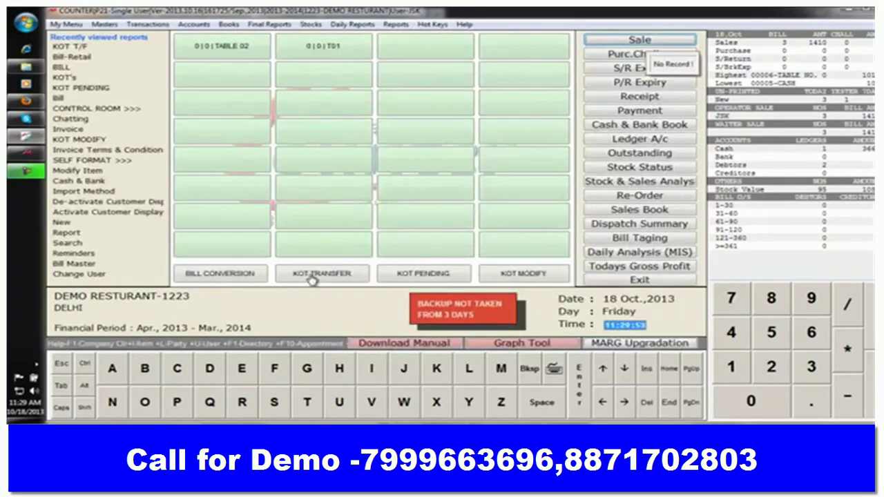